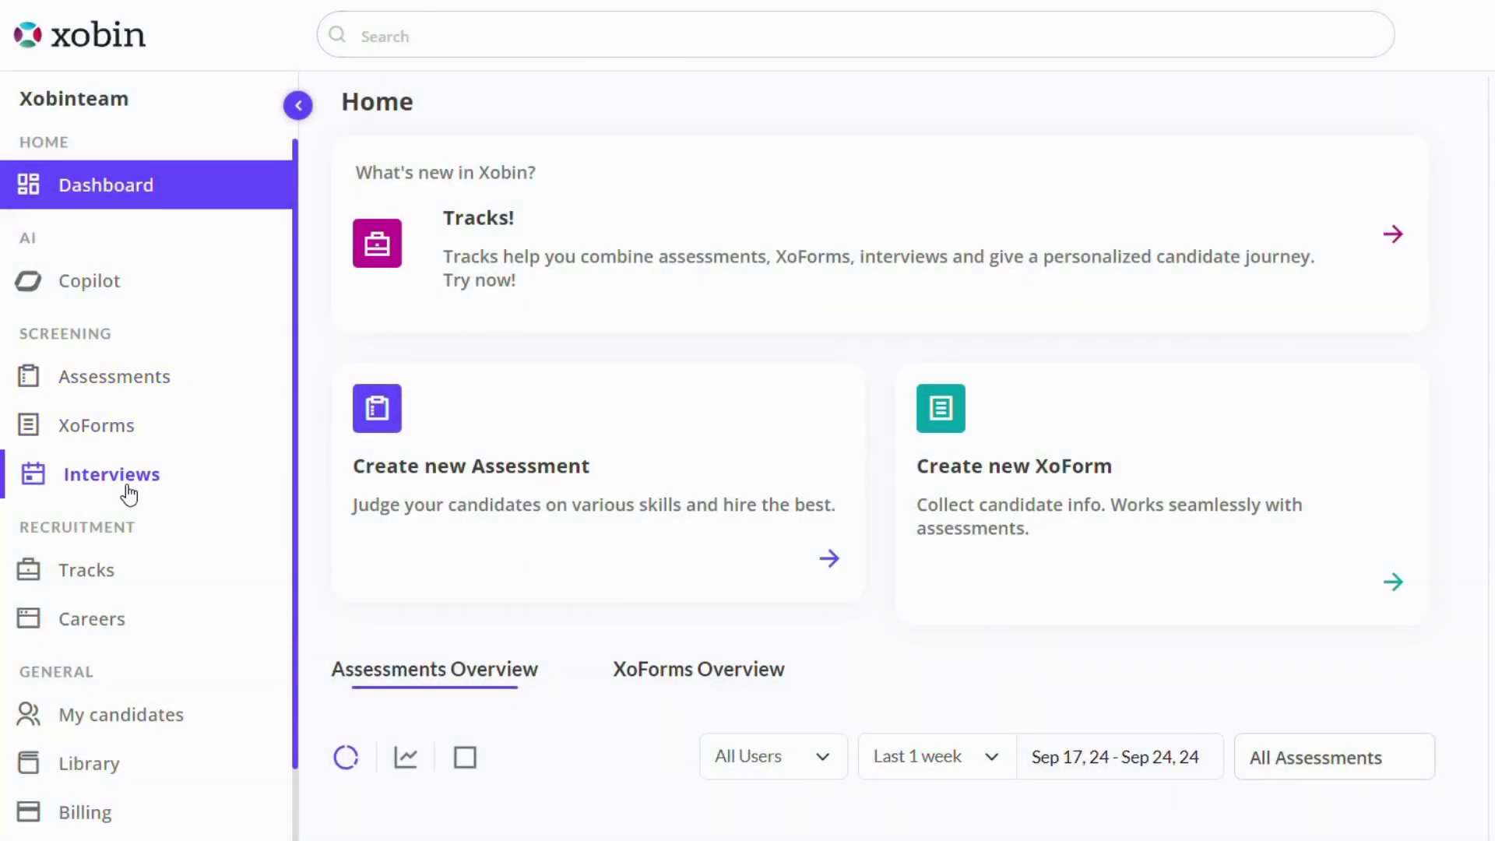
- Go to the Interviews section and show the Automated Interviews list
left_click(126, 487)
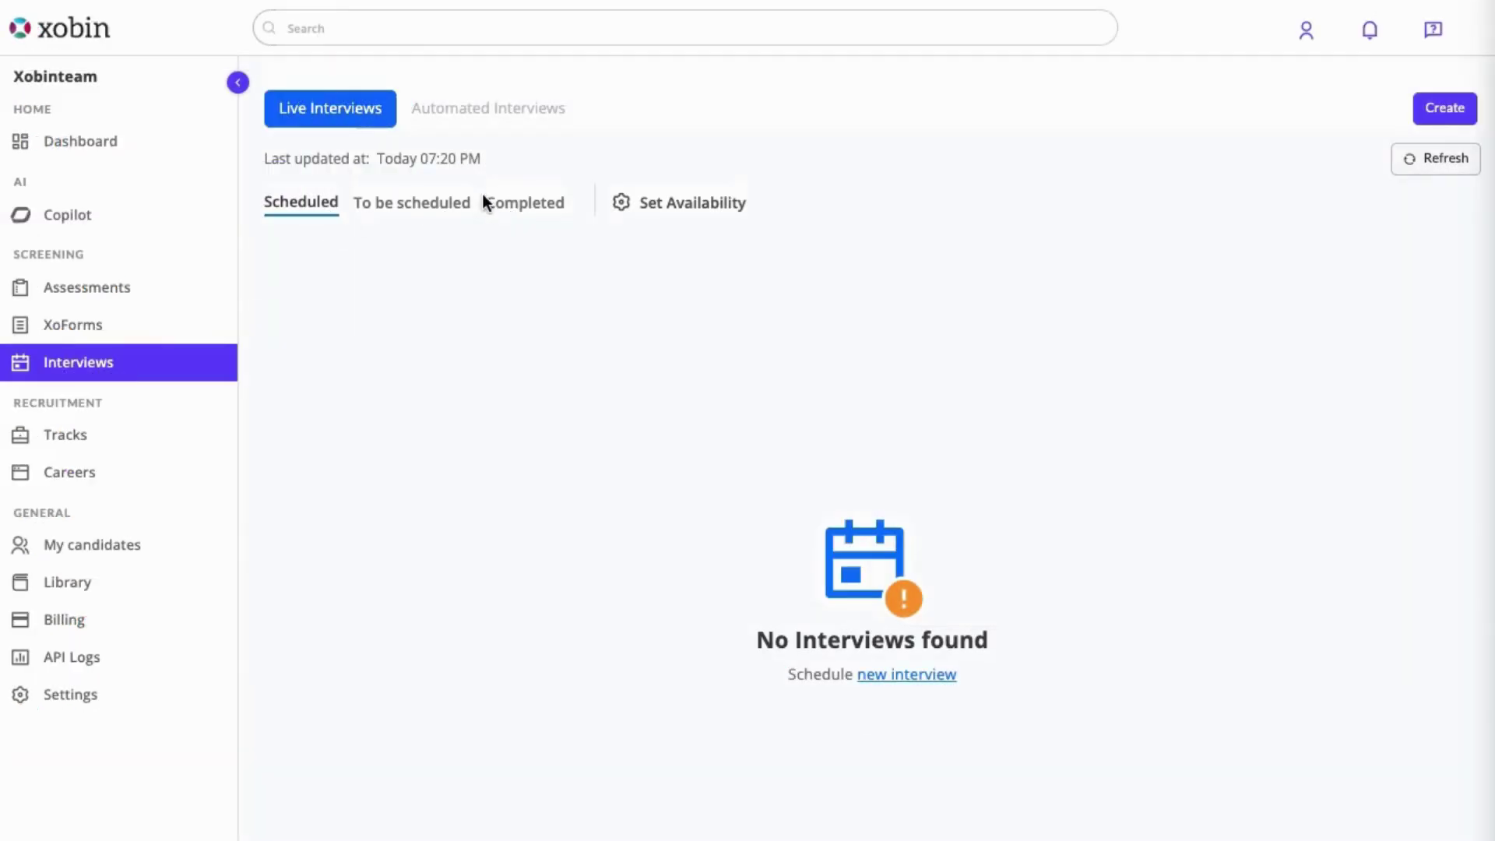
left_click(494, 120)
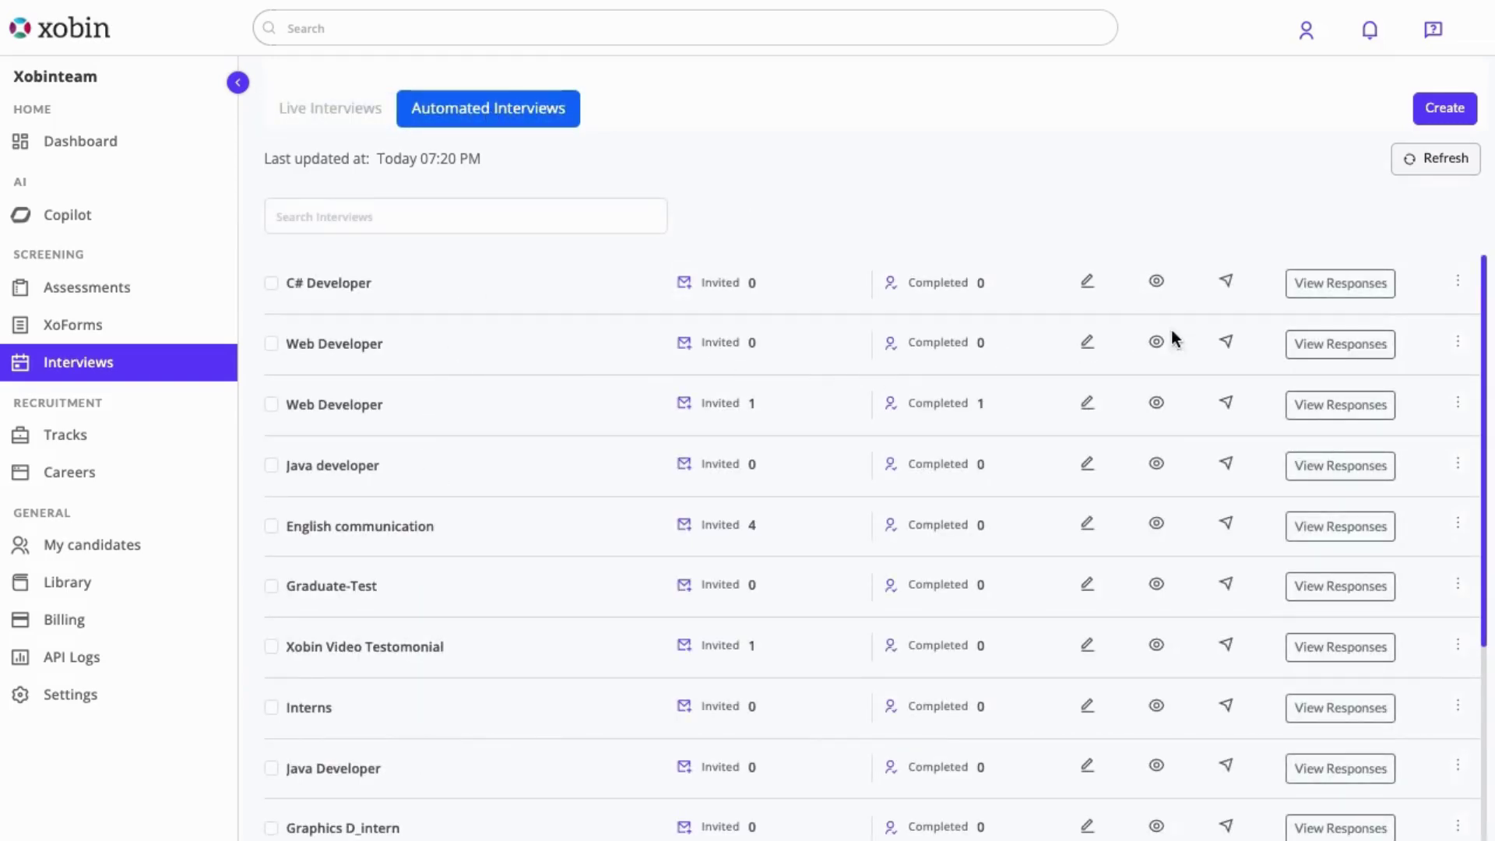
- Start a new automated interview for the role 'Software Engineer - Skills and Experience evaluation'
left_click(1473, 110)
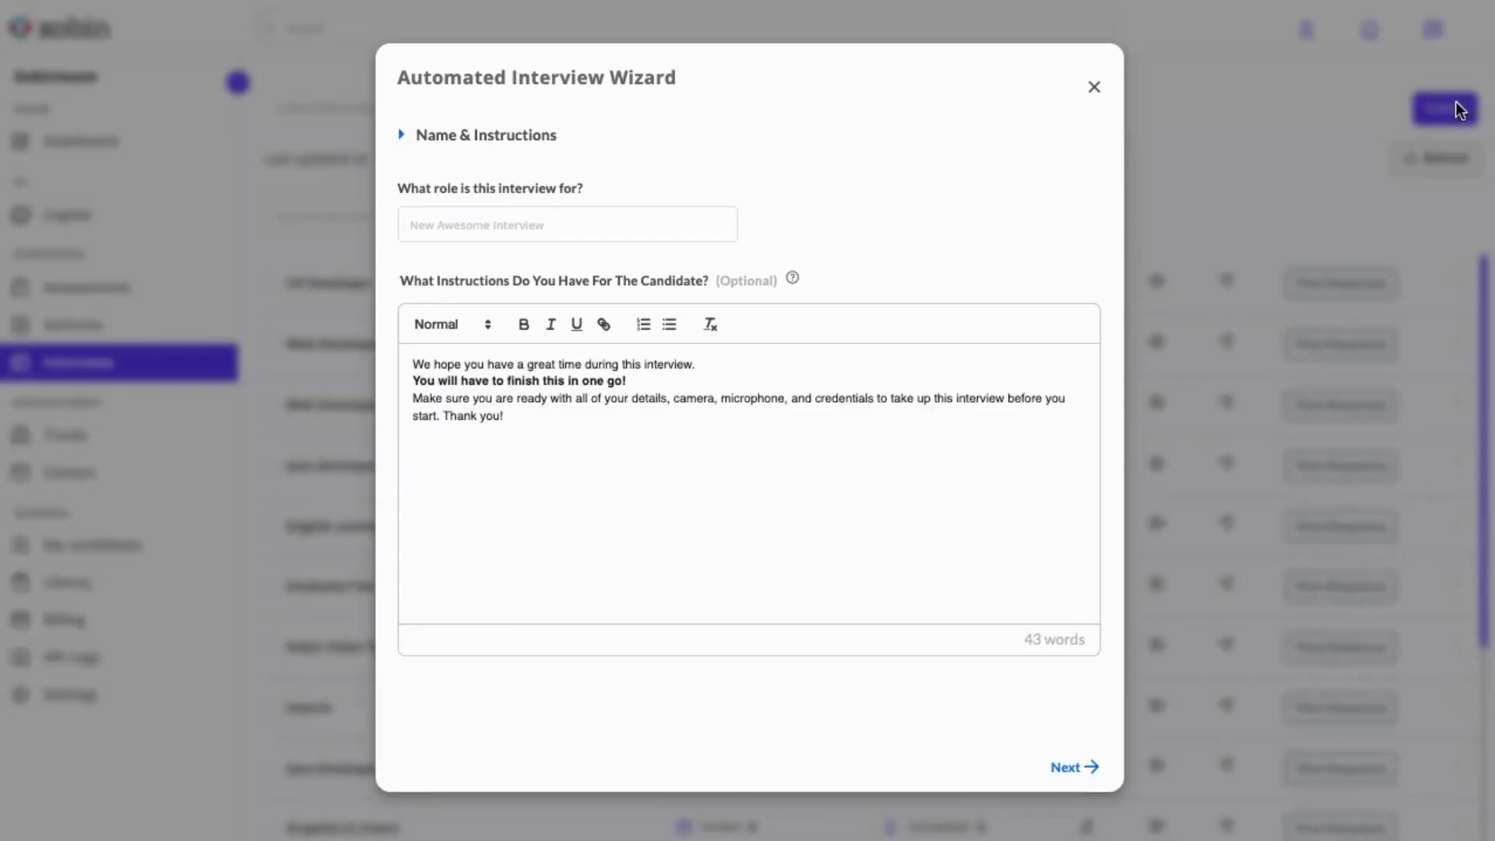
left_click(631, 220)
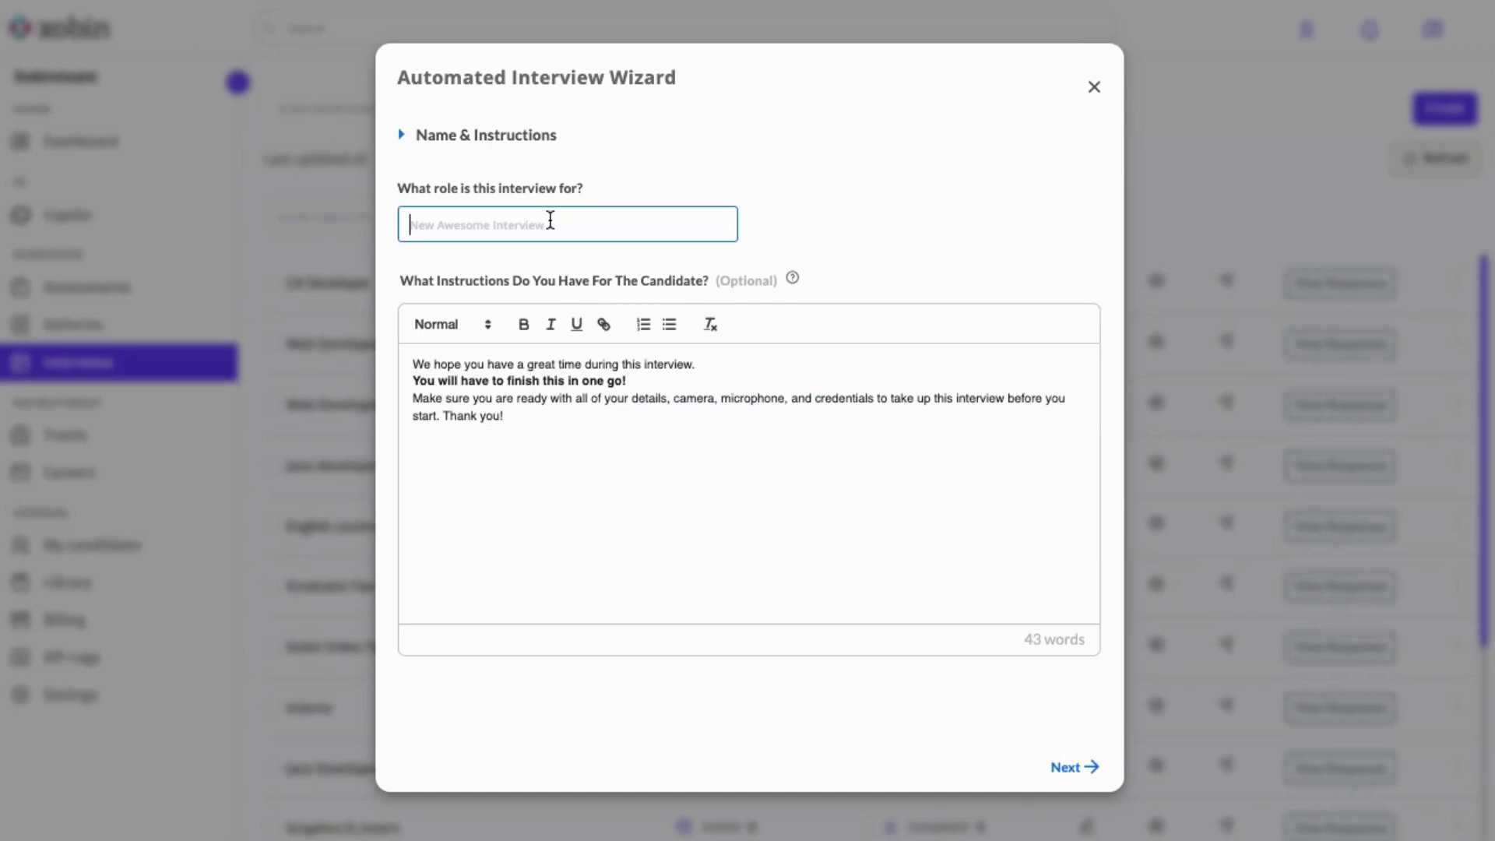
type("Software ")
type("Enginer")
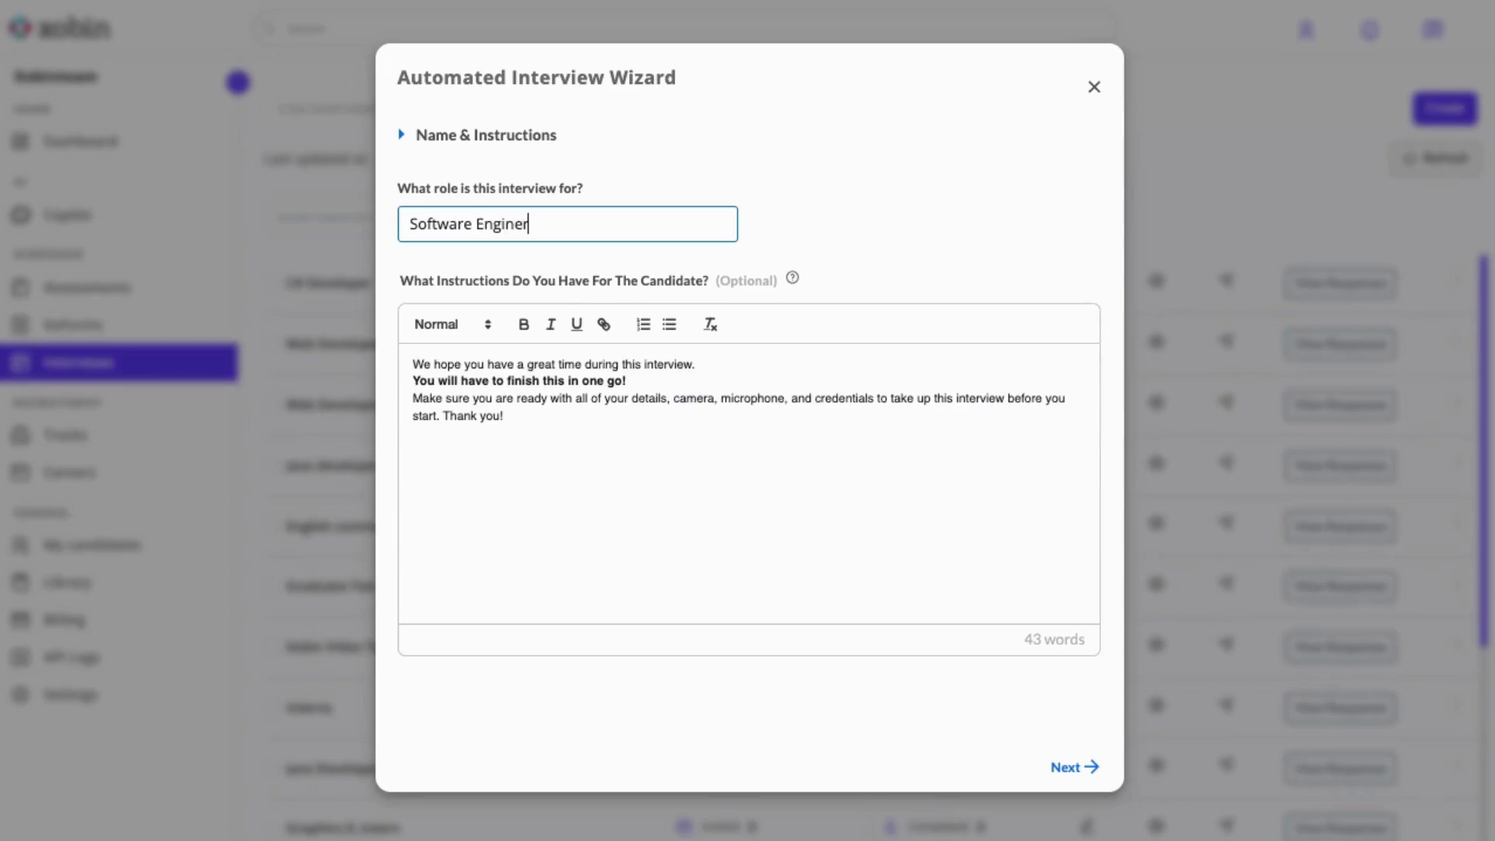
key("BackSpace")
type("er - Skills and Exper")
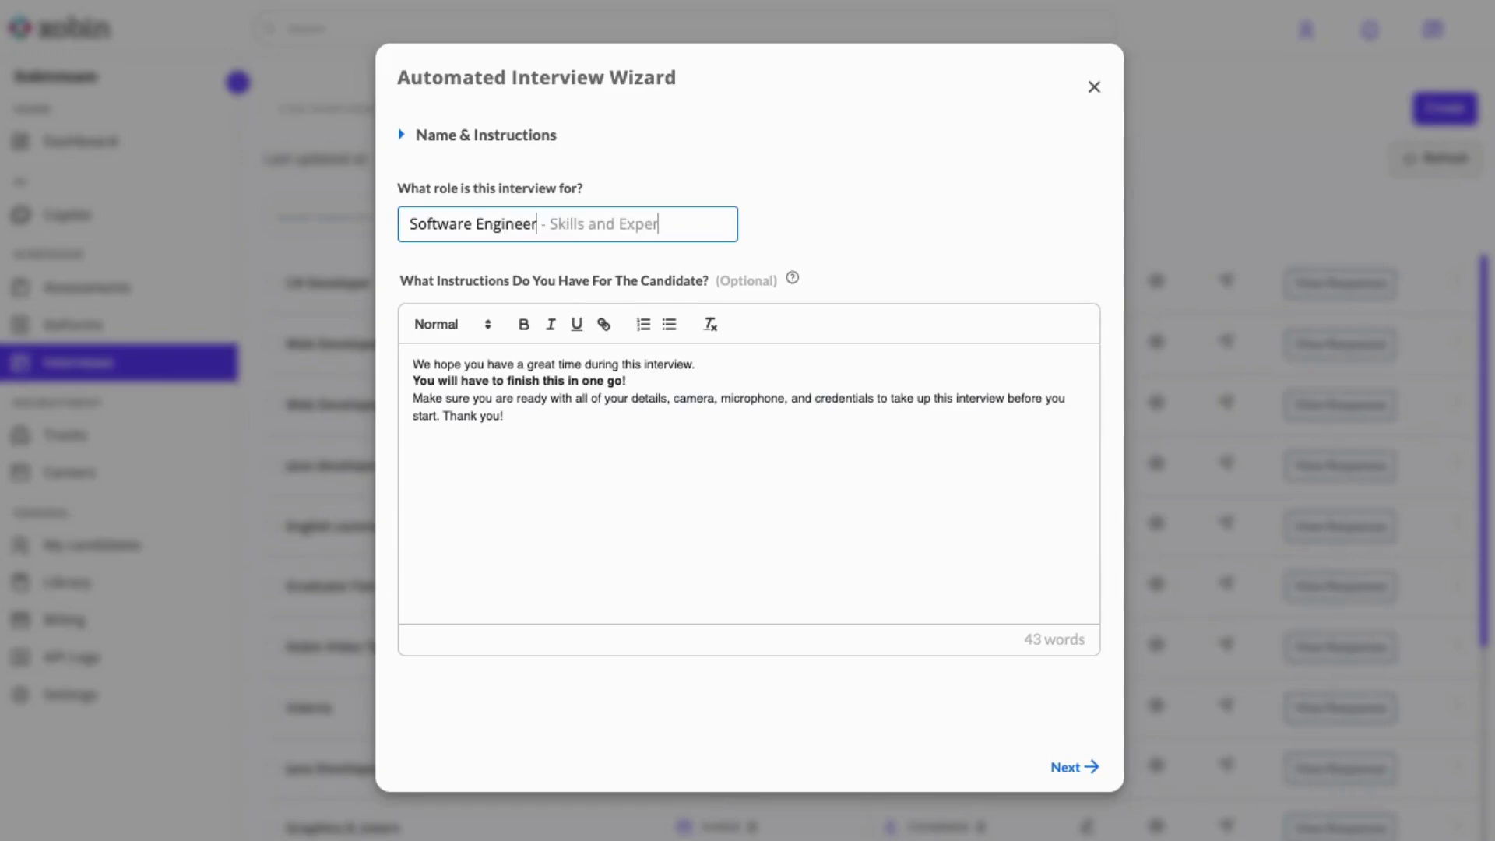
type("ince")
key("BackSpace")
key("BackSpace")
key("BackSpace")
type("e")
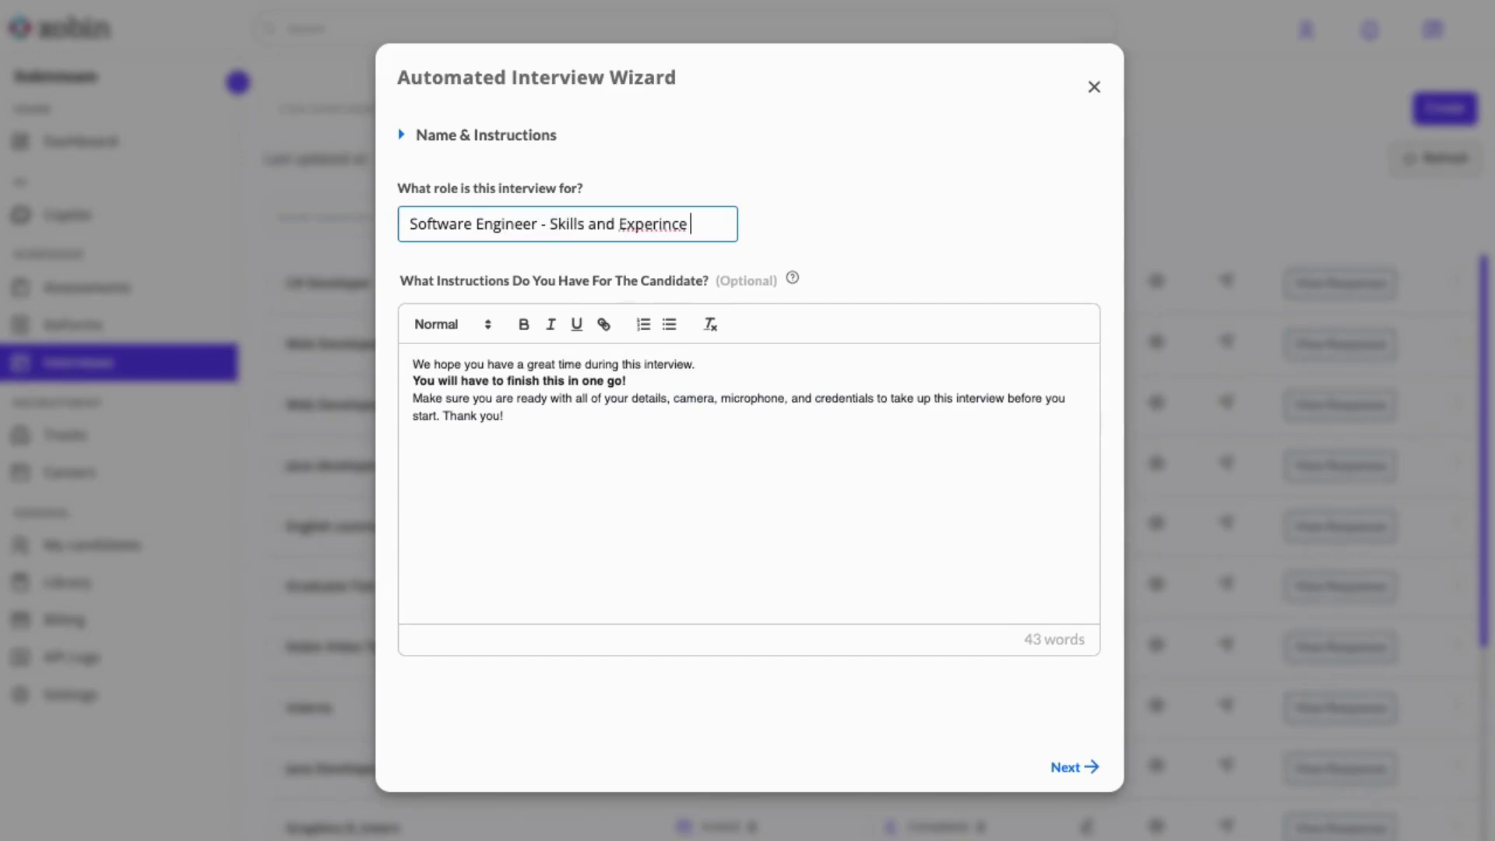
type("nce evaluation")
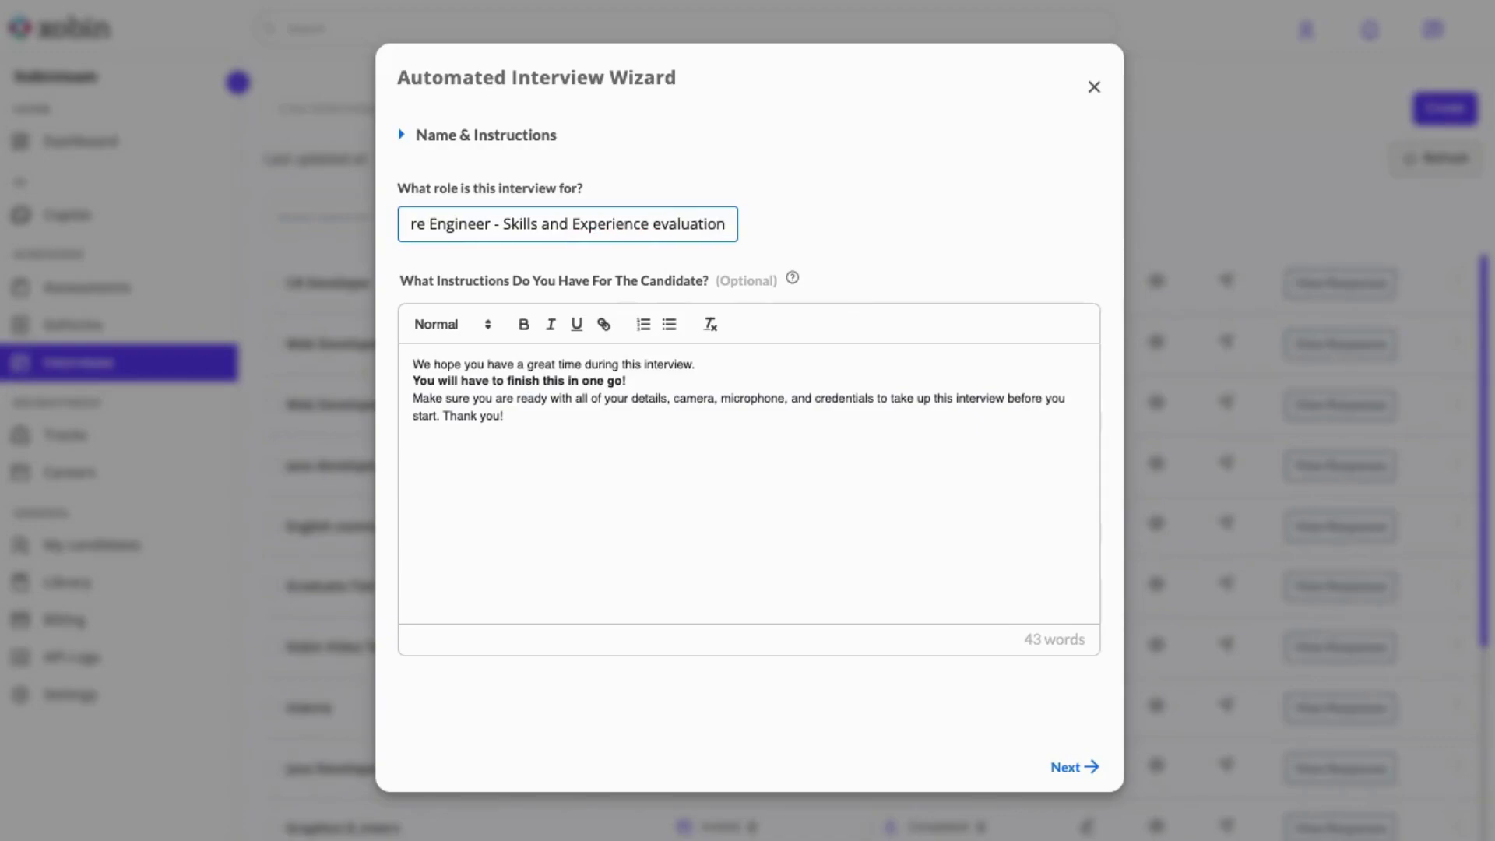
left_click(668, 419)
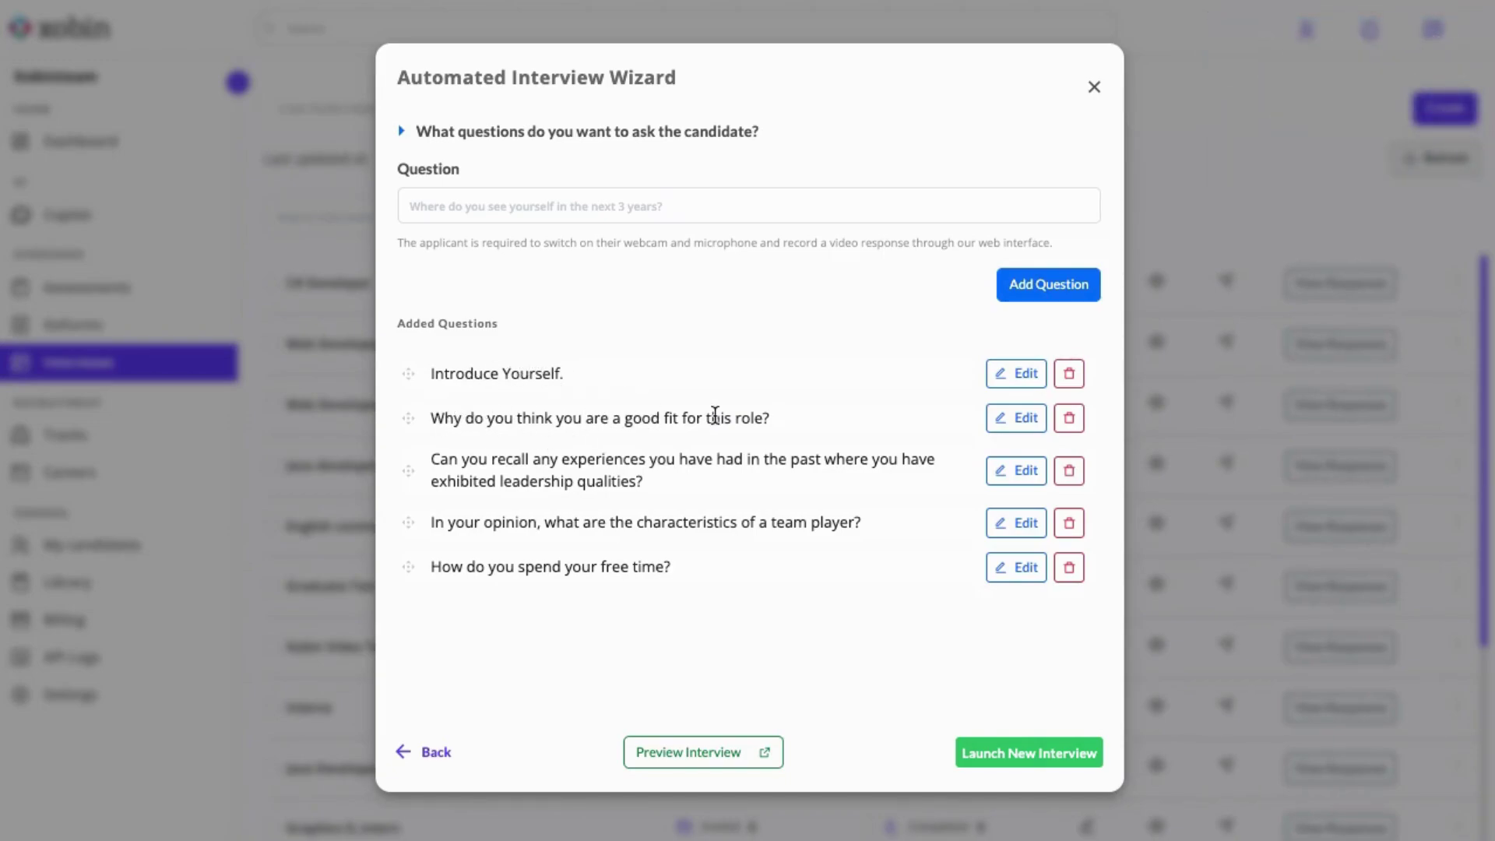
- Add a sixth interview question about solving a challenging problem at work
left_click(624, 194)
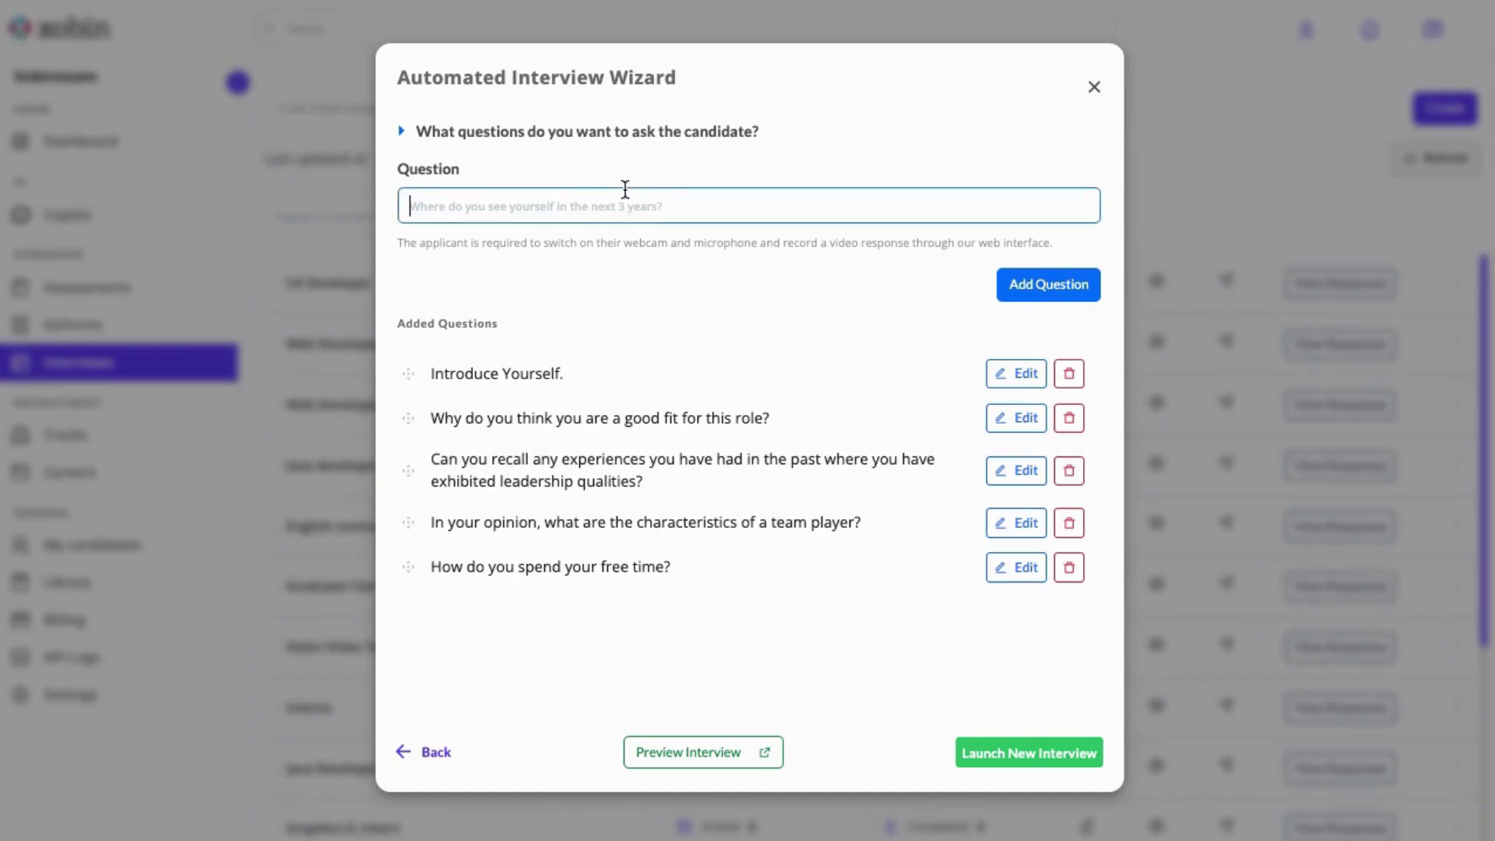
type("Can you share an example of a time when you solved a challenging problem at work?")
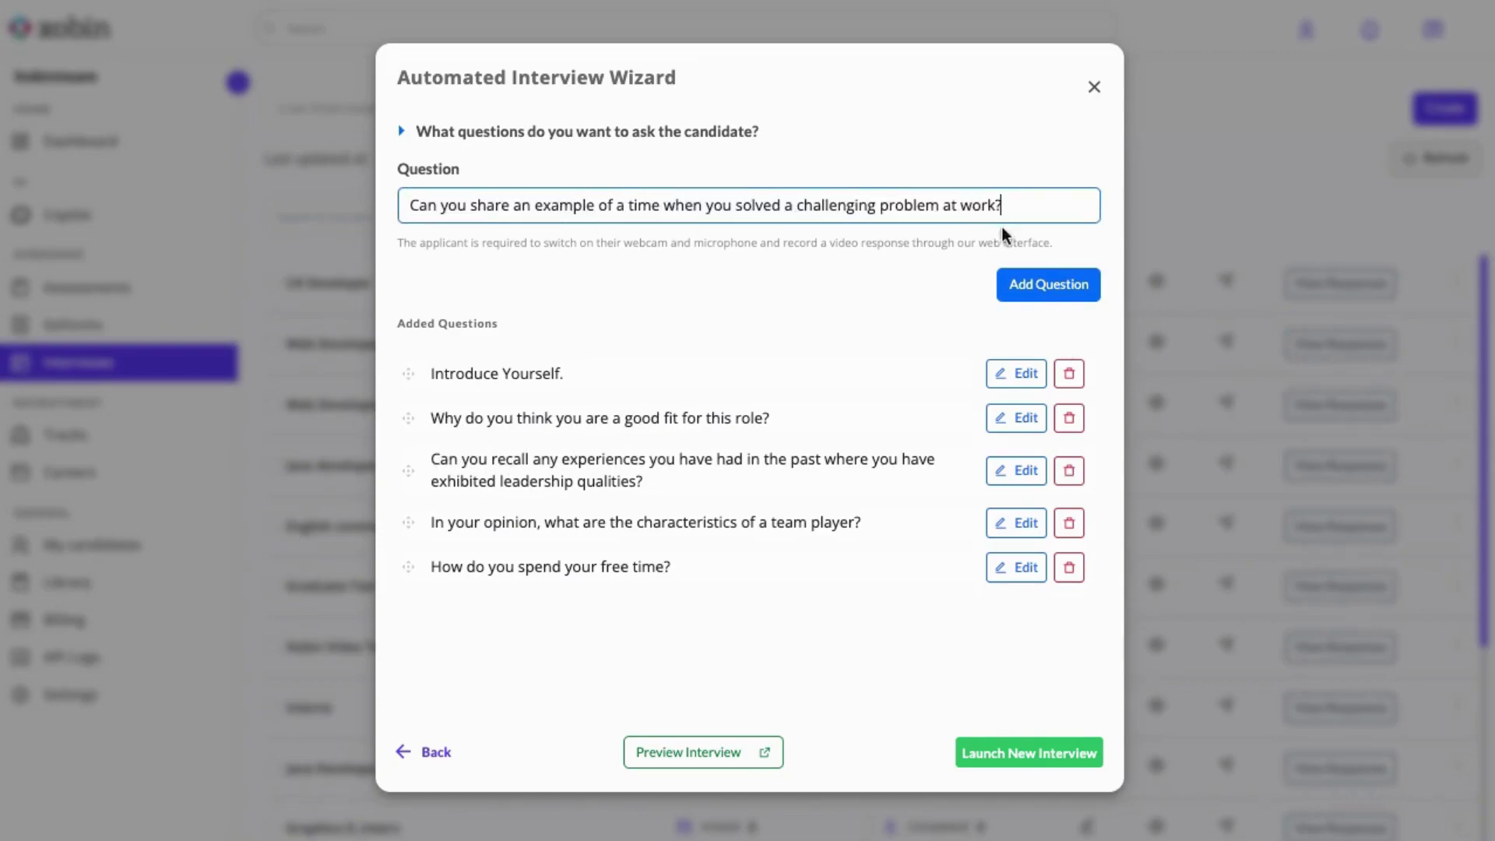
left_click(1039, 286)
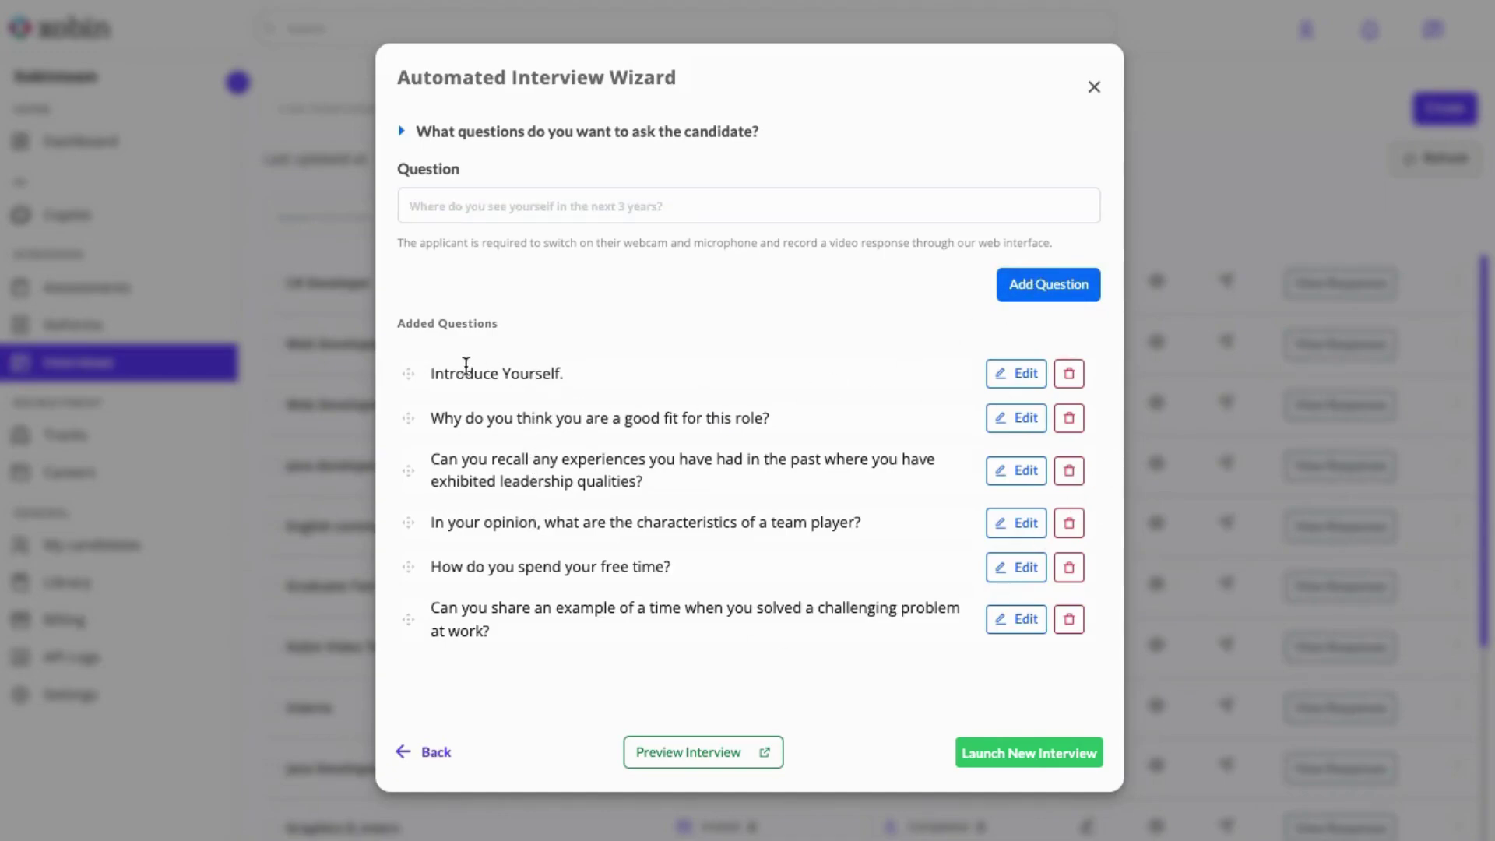
- Delete 'Introduce Yourself', move the free-time question last, and re-save the problem-solving question
left_click(1070, 374)
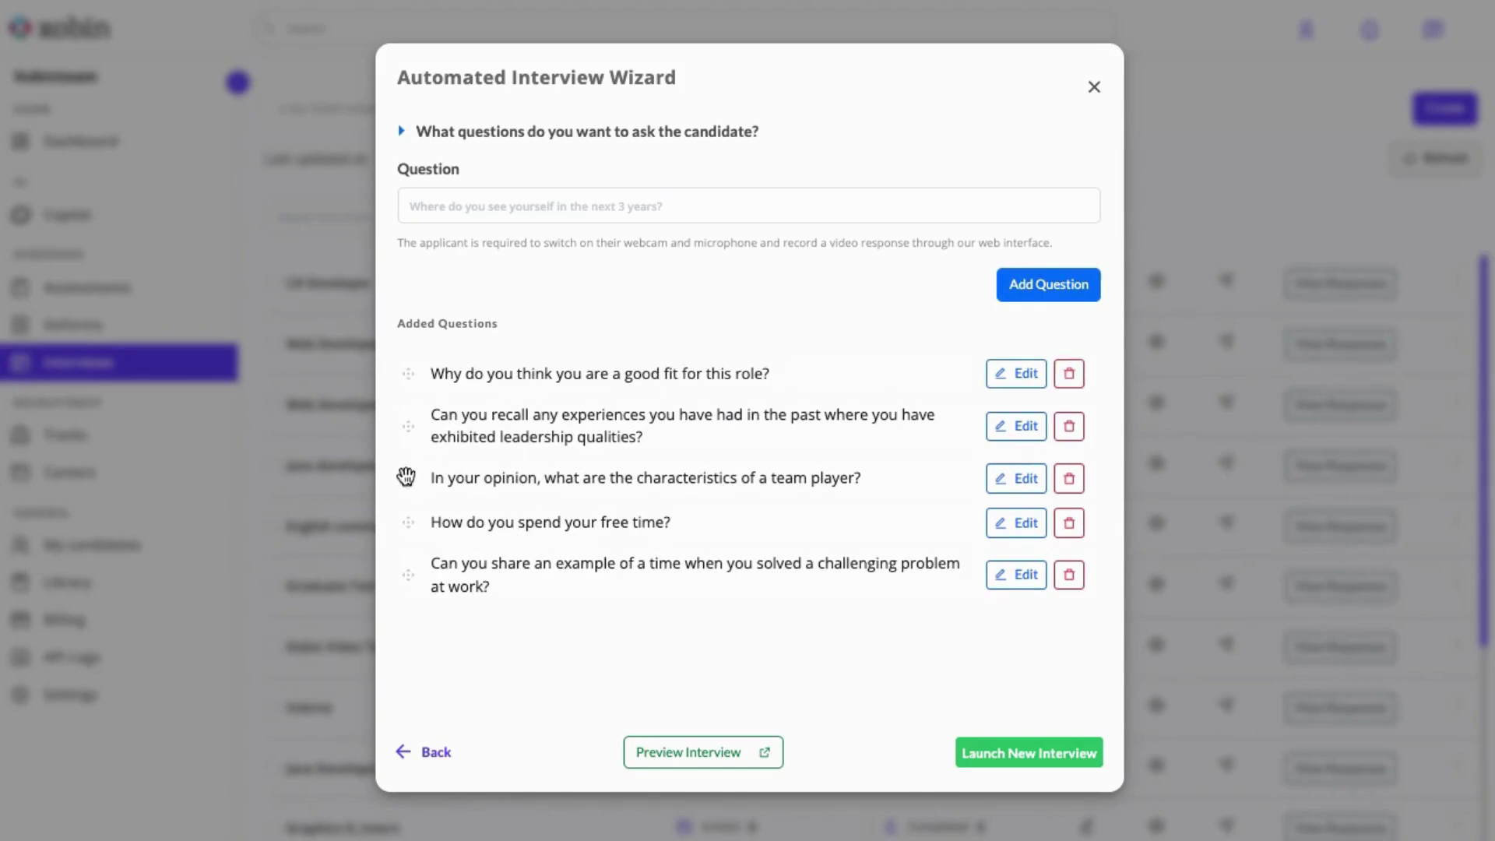
left_click_drag(407, 514, 404, 623)
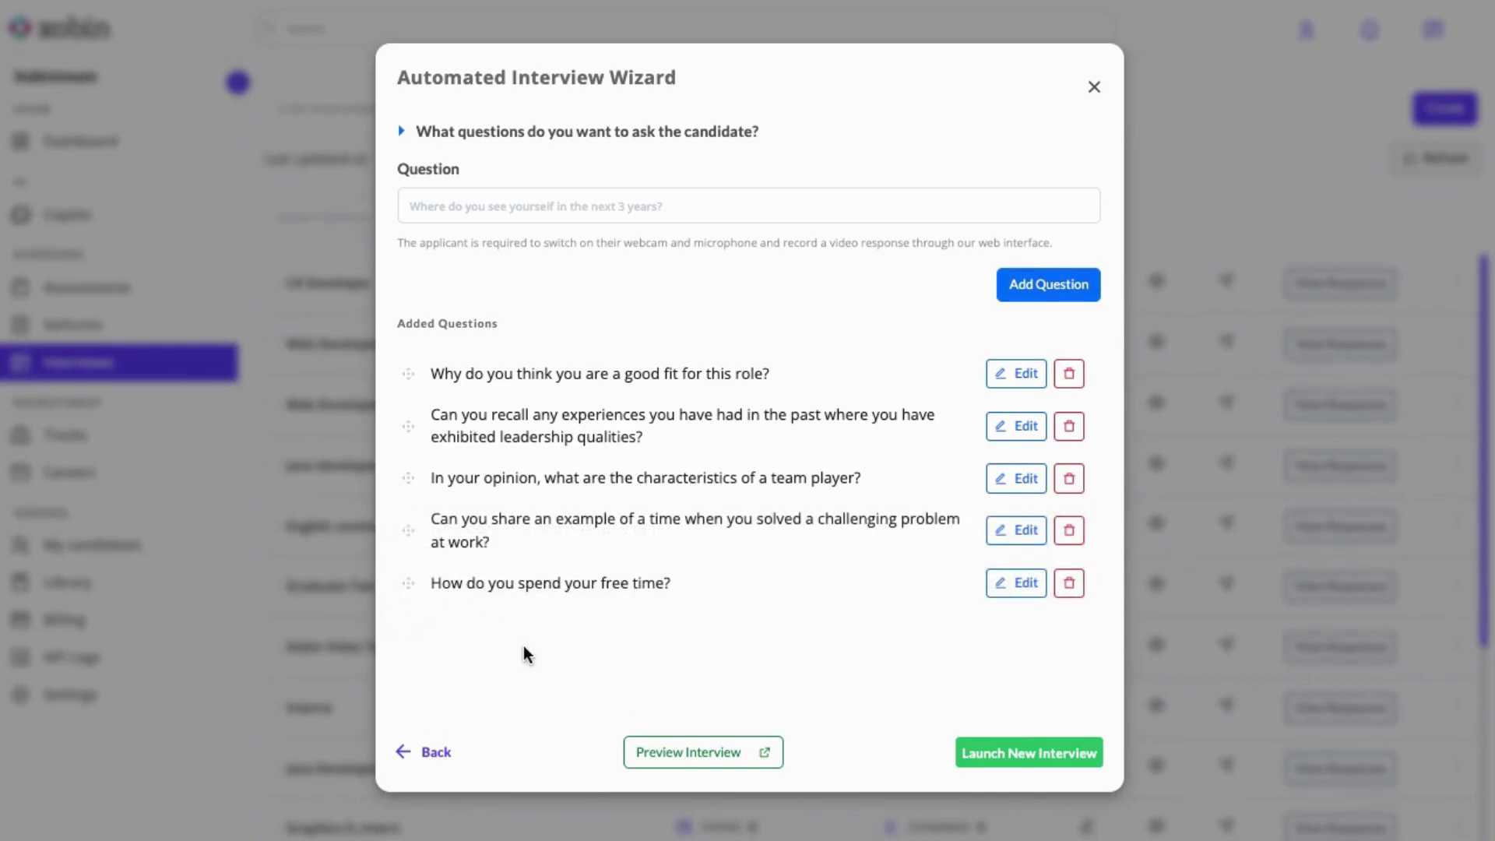
left_click(1027, 532)
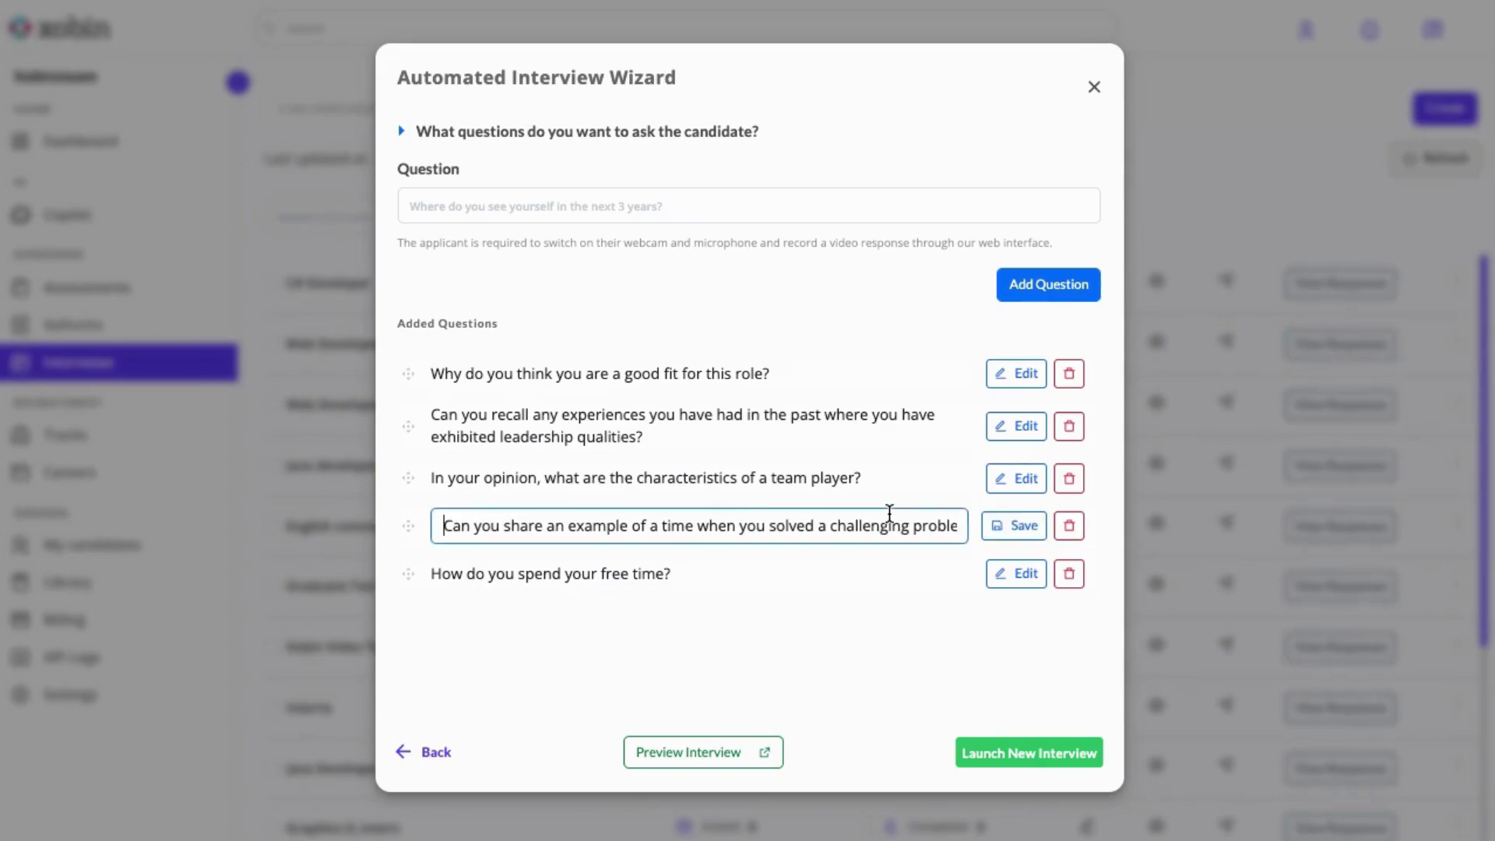
left_click(1012, 525)
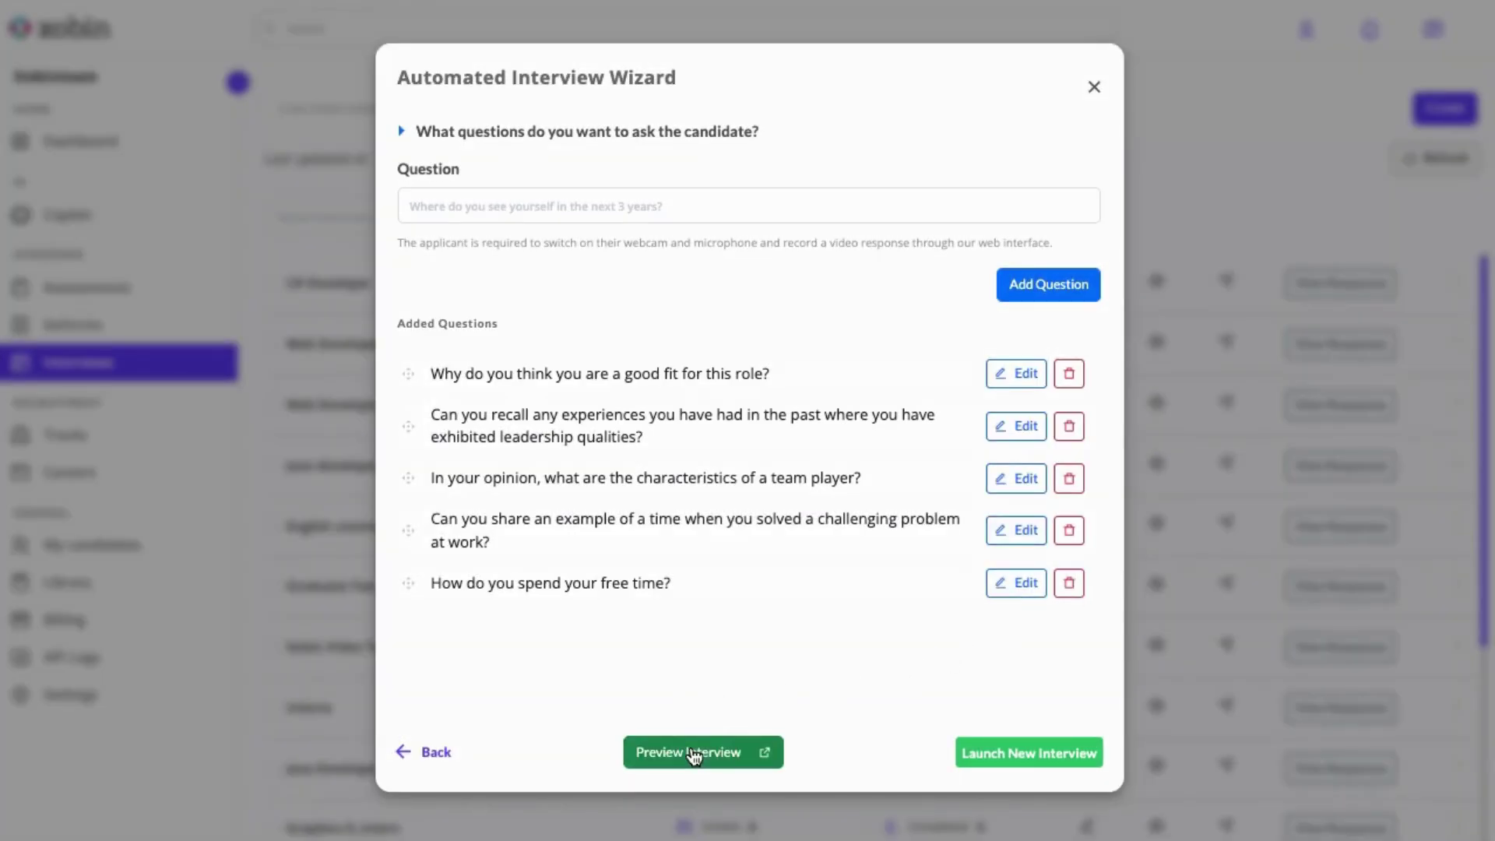
- Preview the interview as a candidate and try its Name and Email fields
left_click(690, 754)
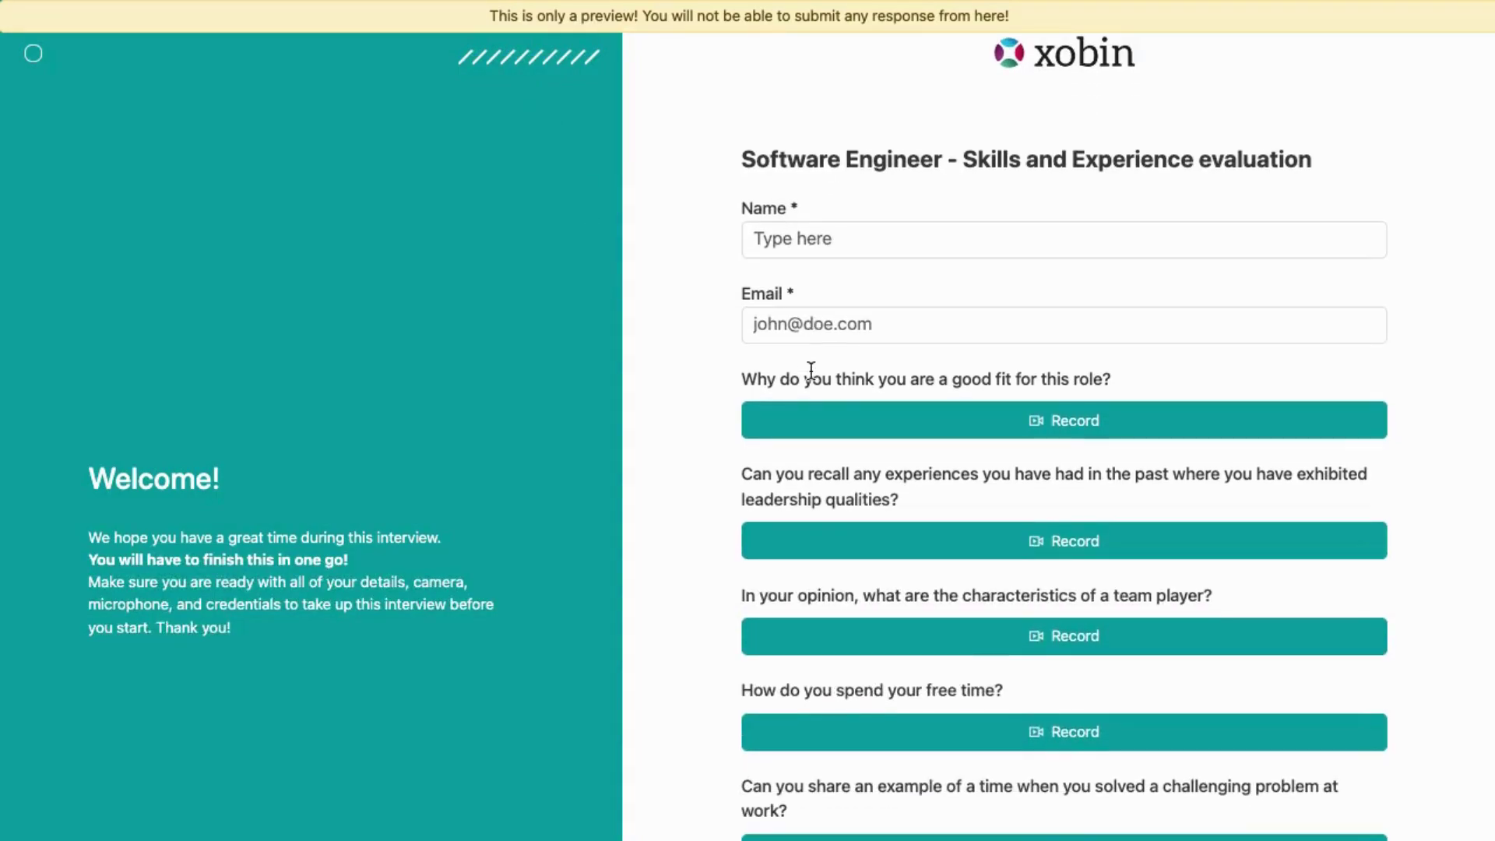
left_click(963, 238)
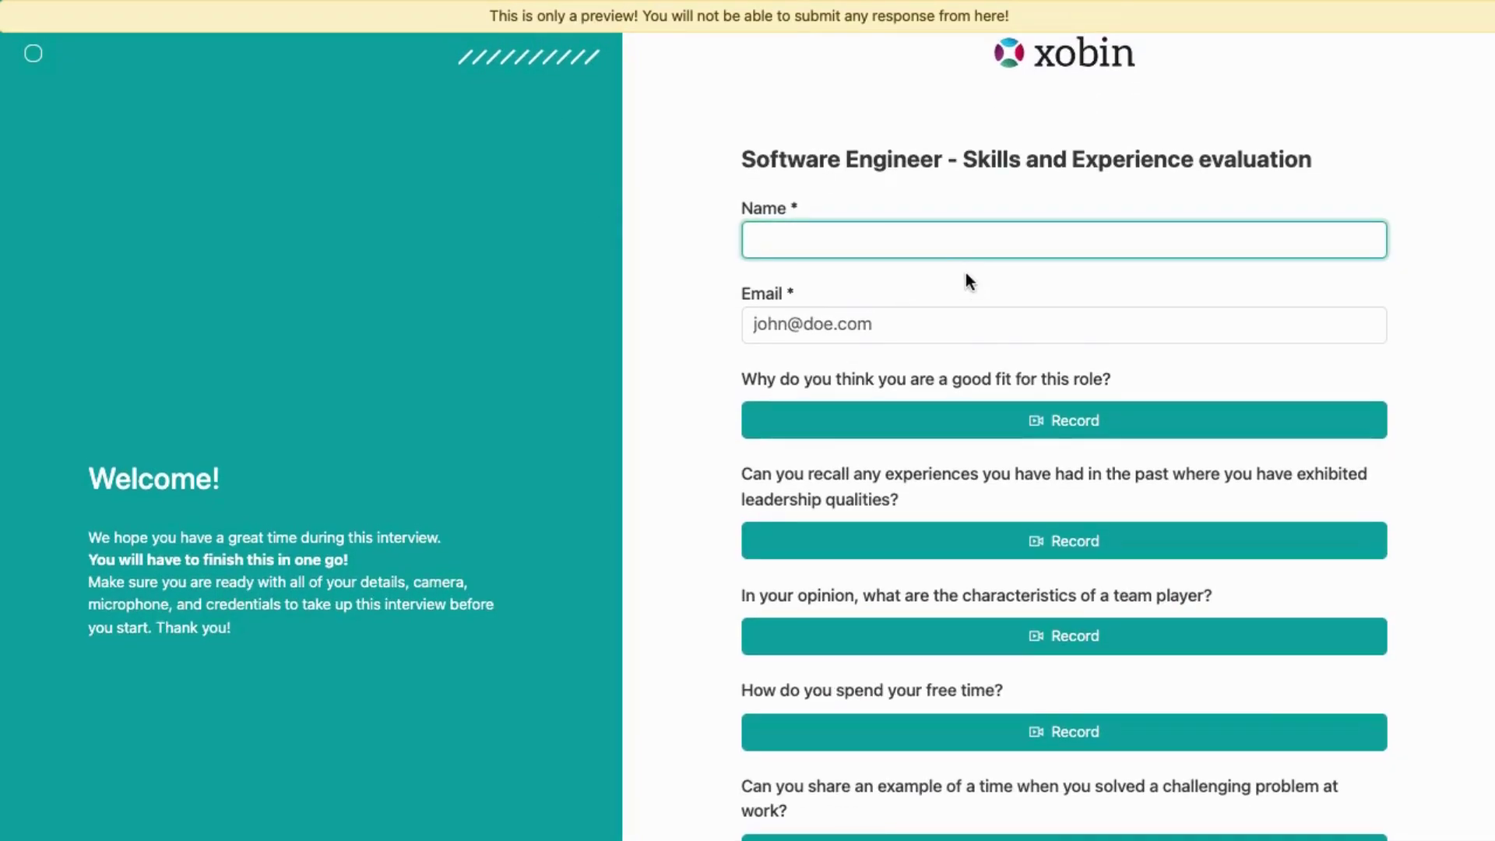
left_click(953, 328)
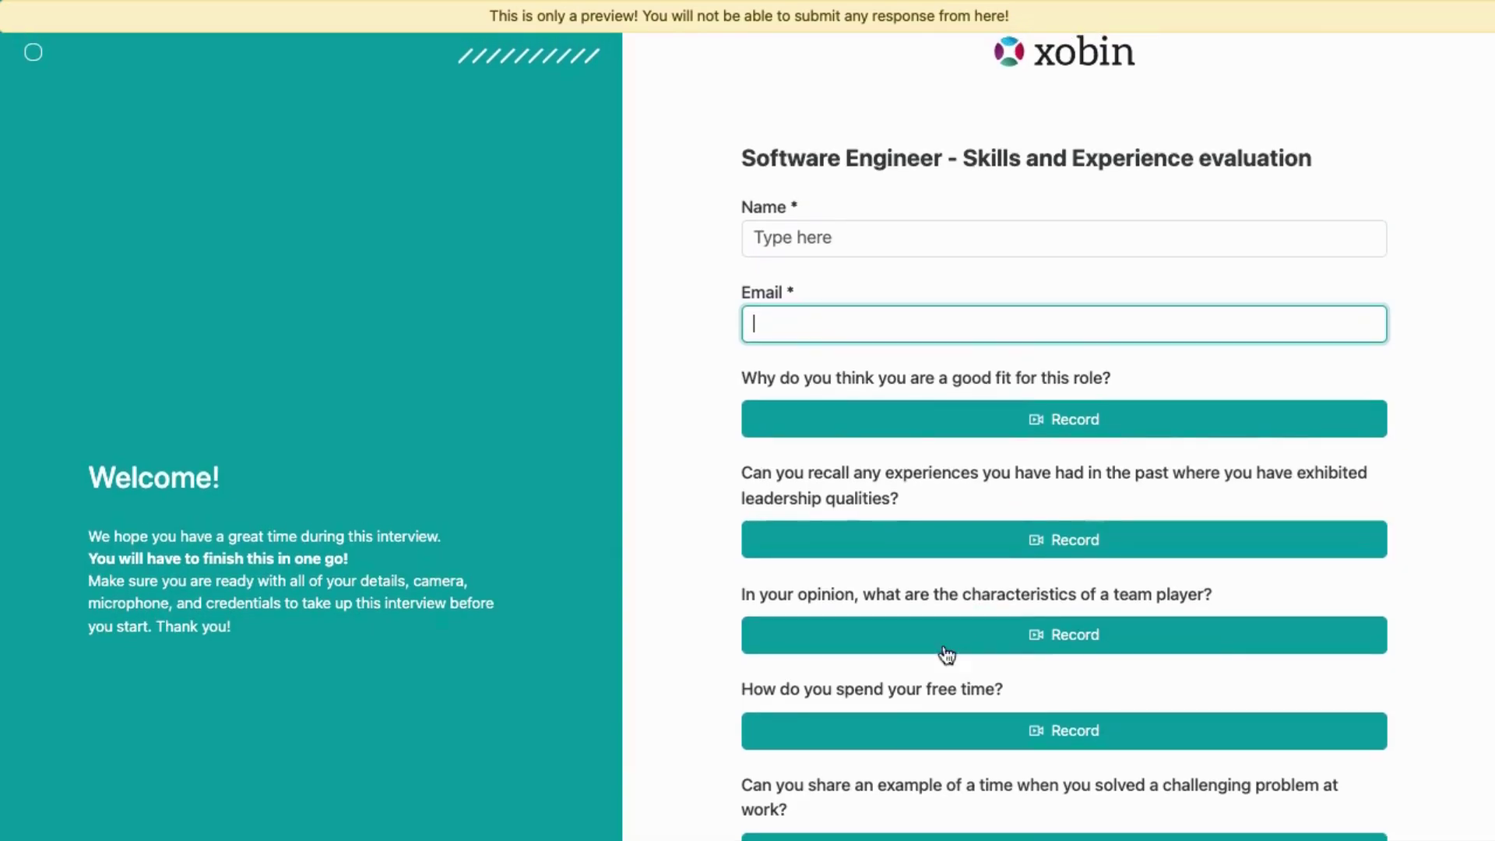